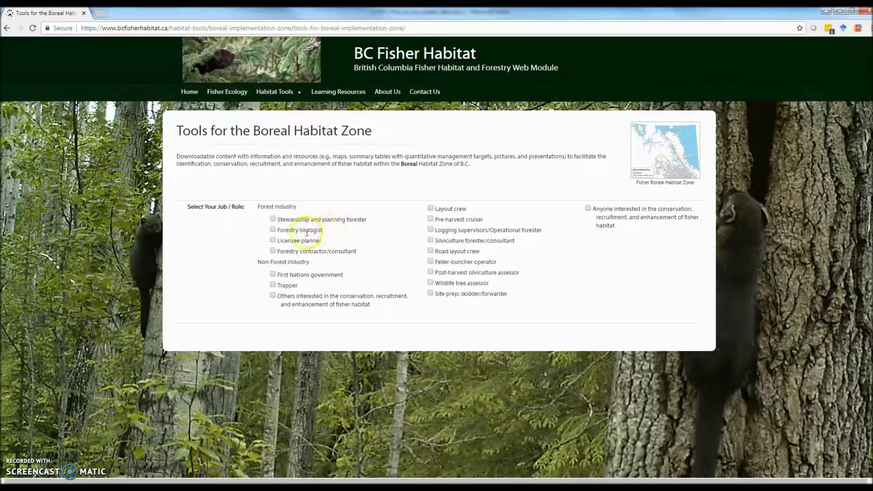
Step: Choose the Licensee planner role and download the Boreal zone's Spatial Data package, accepting the end-user agreement
left_click(272, 242)
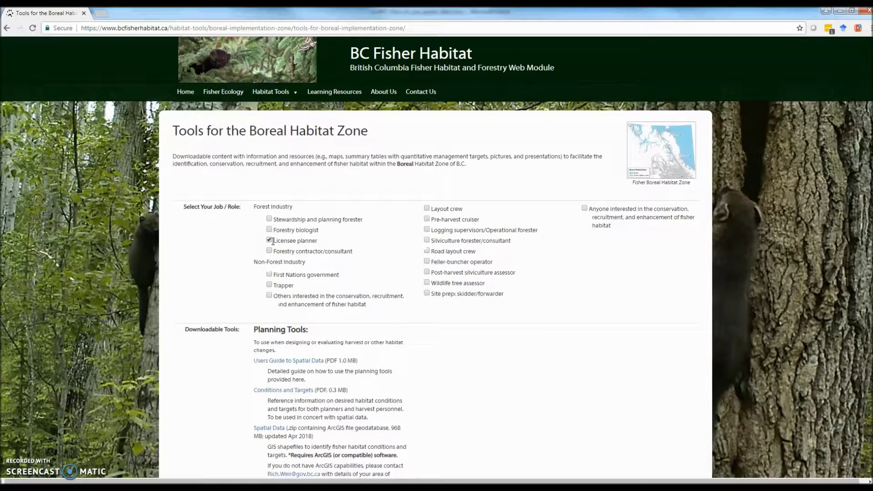
scroll(293, 277, "down", 2)
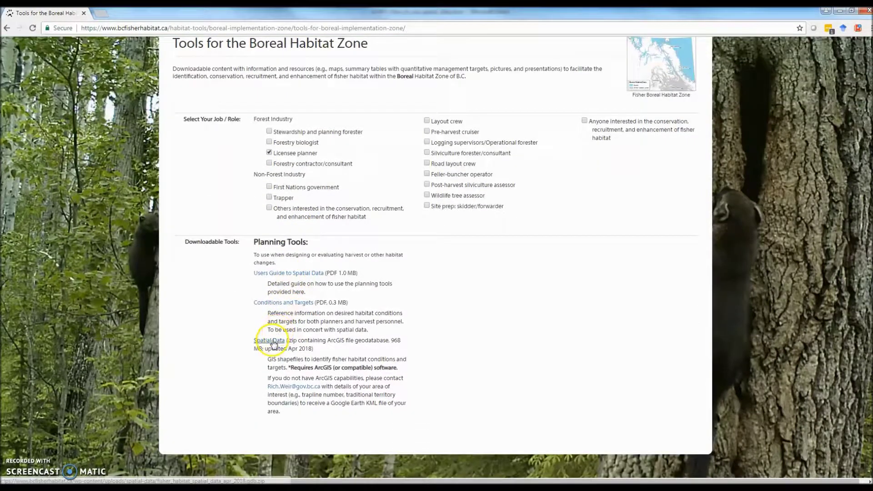
left_click(273, 342)
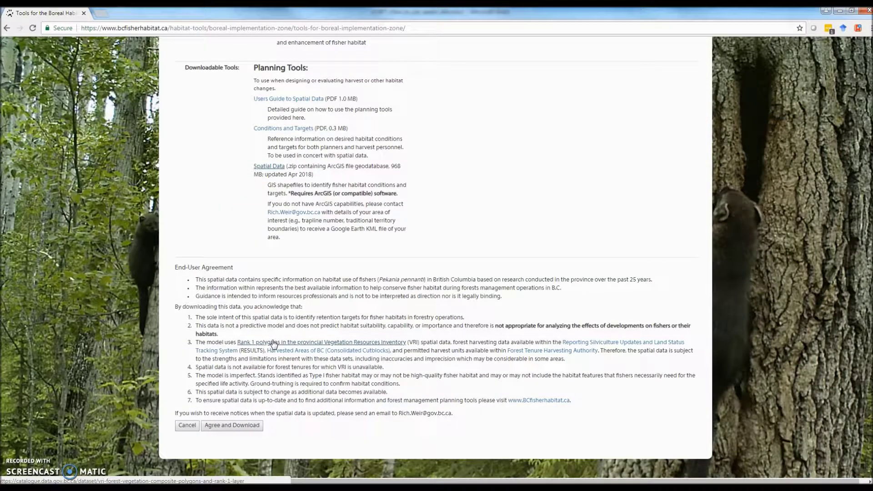
left_click(240, 429)
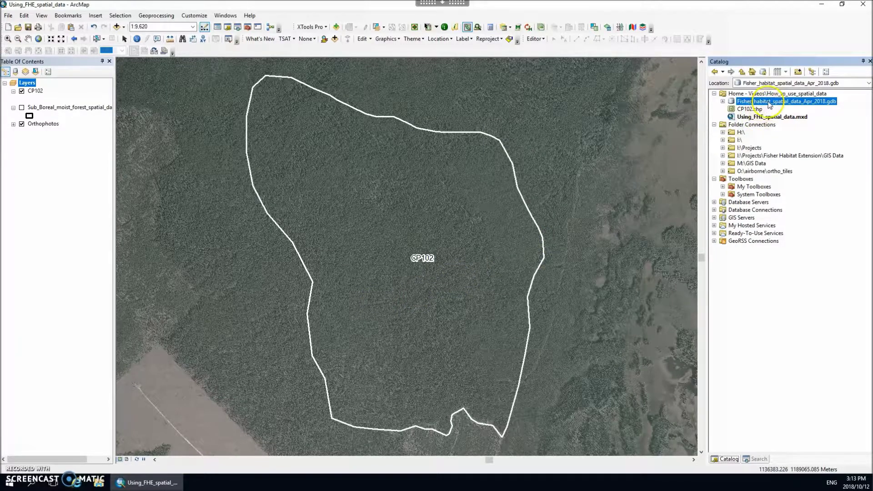
Step: In ArcMap, open the Fisher habitat retention tool from the Fisher_habitat_tools toolbox in Fisher_habitat_spatial_data_Apr_2018.gdb
left_click(723, 102)
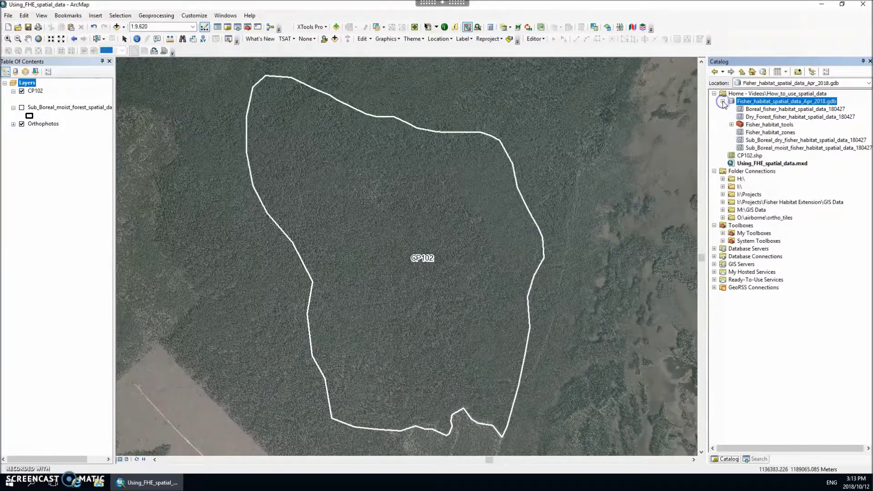
left_click(733, 128)
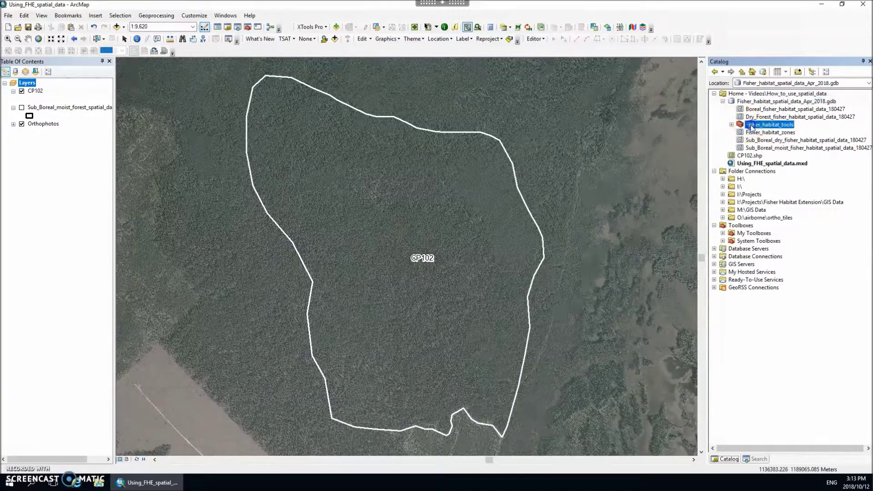
left_click(731, 125)
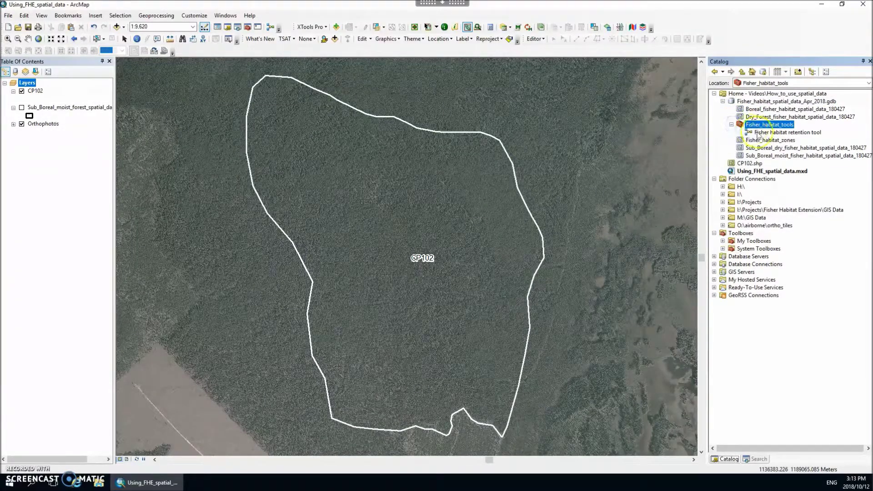
double_click(772, 132)
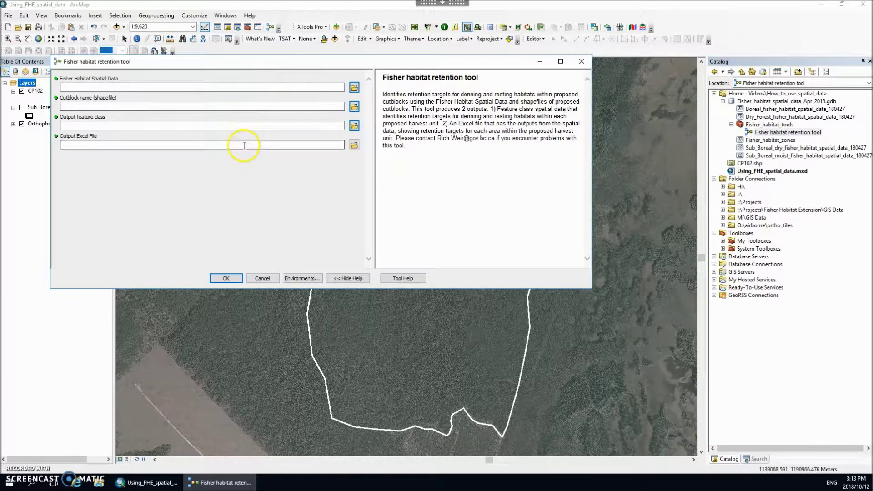
Step: Set the tool's Fisher Habitat Spatial Data input to the Sub_Boreal_moist_fisher_habitat_spatial_data_180427 feature class
left_click(251, 86)
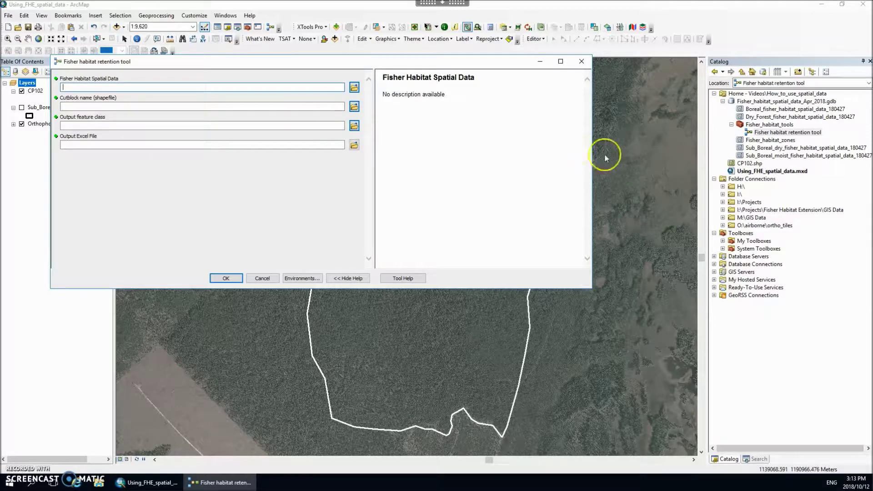
left_click(795, 156)
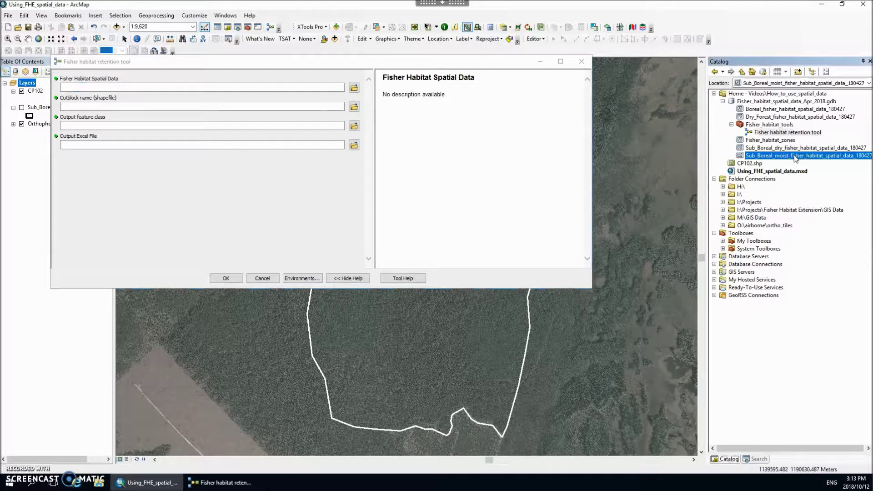
left_click_drag(795, 156, 316, 88)
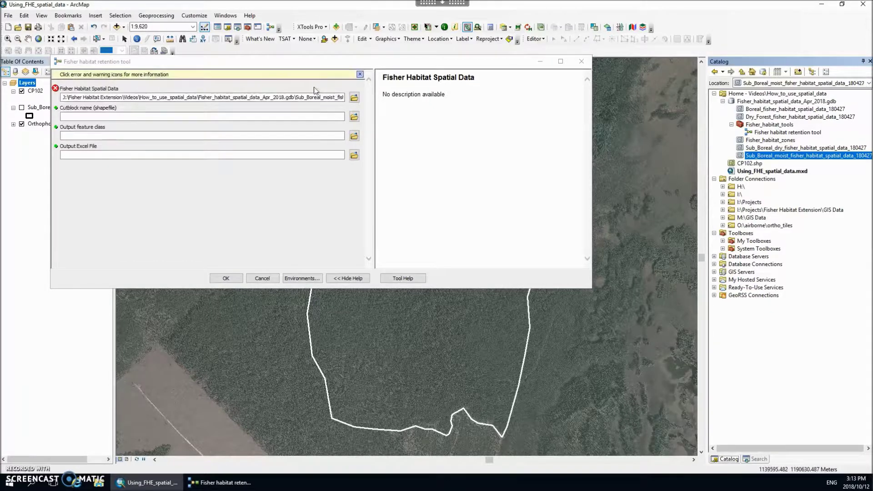
Step: Set the tool's cutblock input to the CP102.shp shapefile
left_click(228, 118)
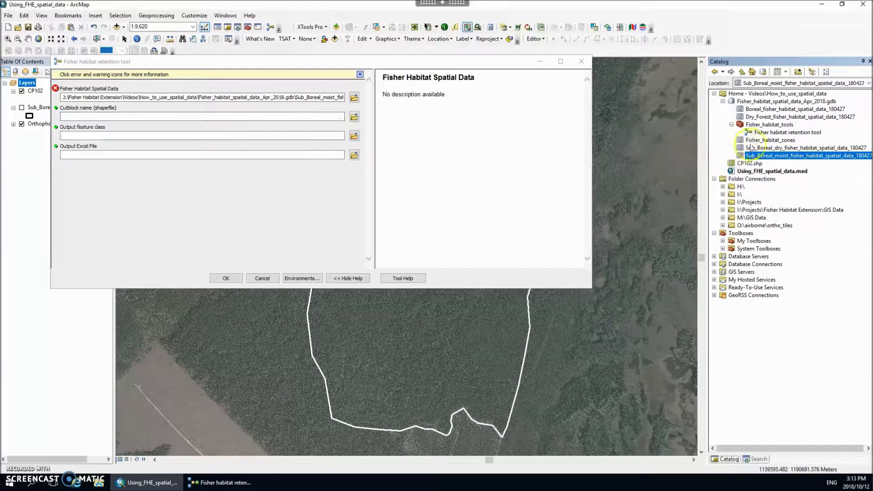
left_click(763, 141)
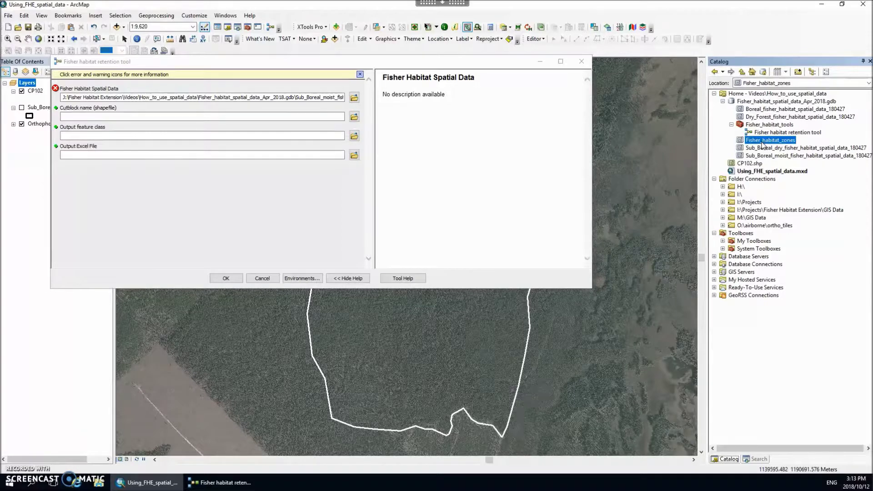
left_click(145, 116)
left_click(182, 118)
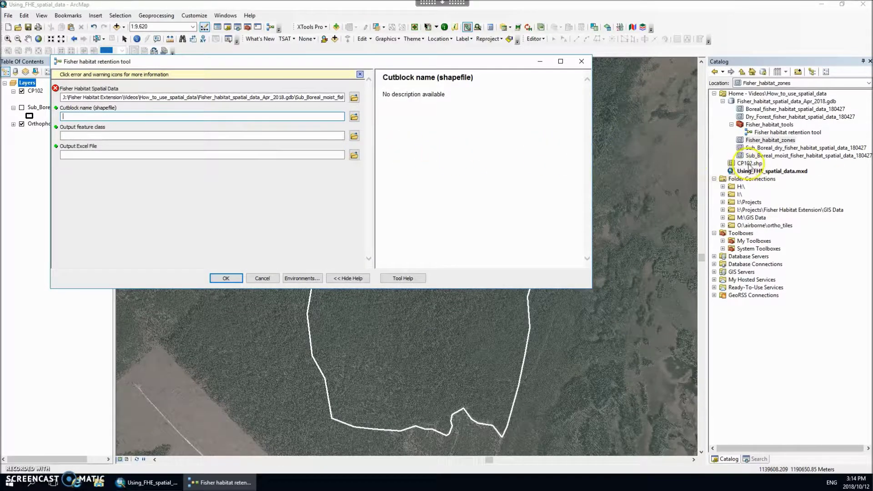
left_click(748, 165)
left_click_drag(748, 166, 304, 118)
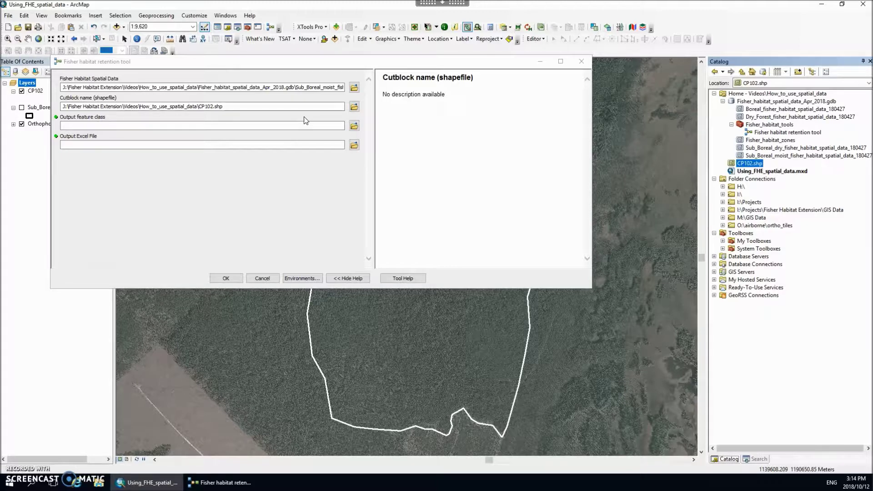
Step: Set the output feature class to CP102_retention_targets in temp.gdb, agreeing to replace the existing one
left_click(284, 126)
left_click(342, 129)
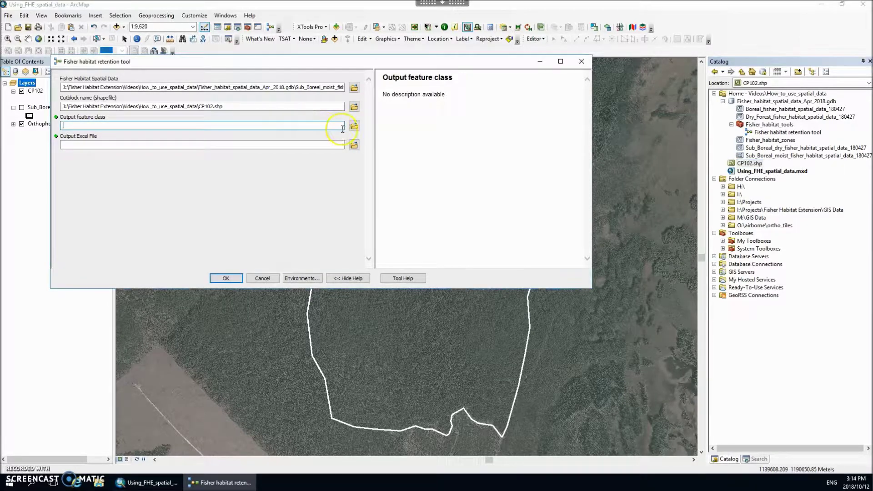
left_click(354, 125)
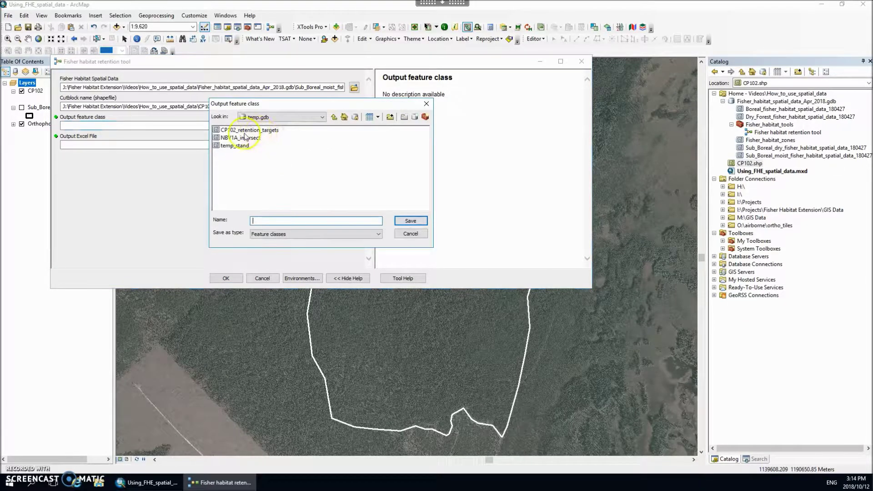
left_click(244, 131)
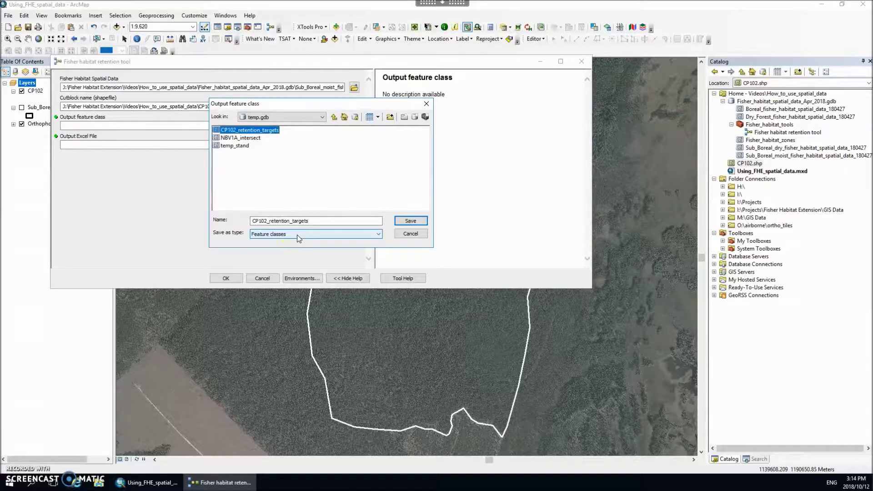
left_click(278, 221)
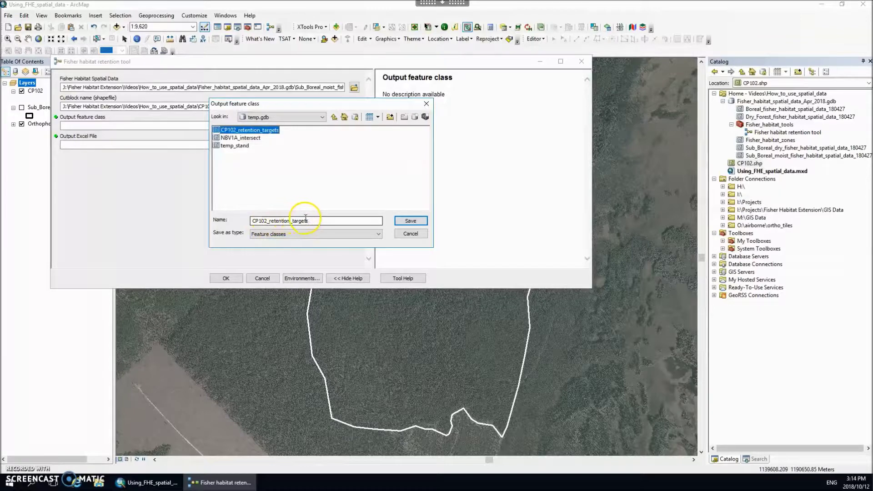
left_click(410, 221)
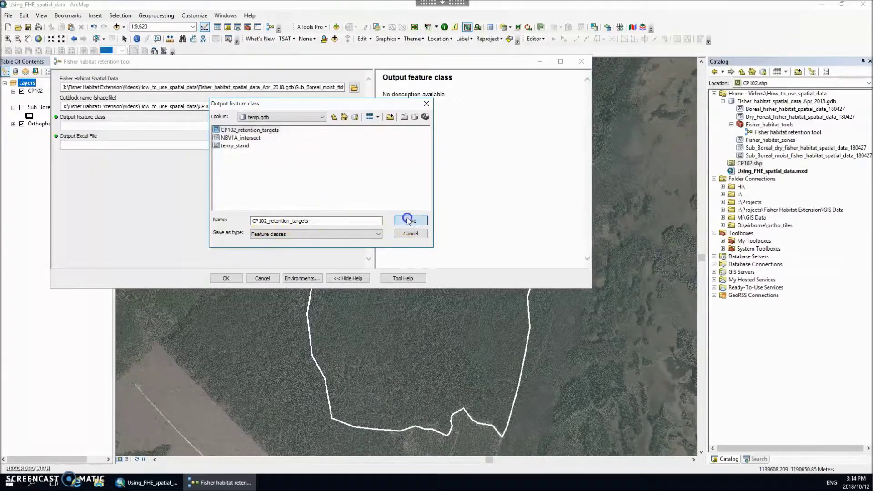
left_click(469, 273)
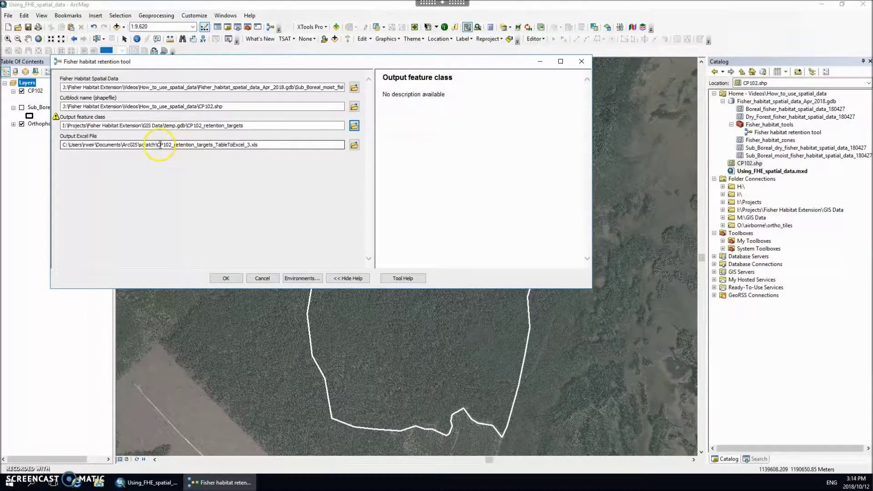
Step: Run the retention tool with CP102_retention_targets_TableToExcel_3.xls as the Excel output, and hide the CP102 layer
left_click_drag(157, 145, 262, 144)
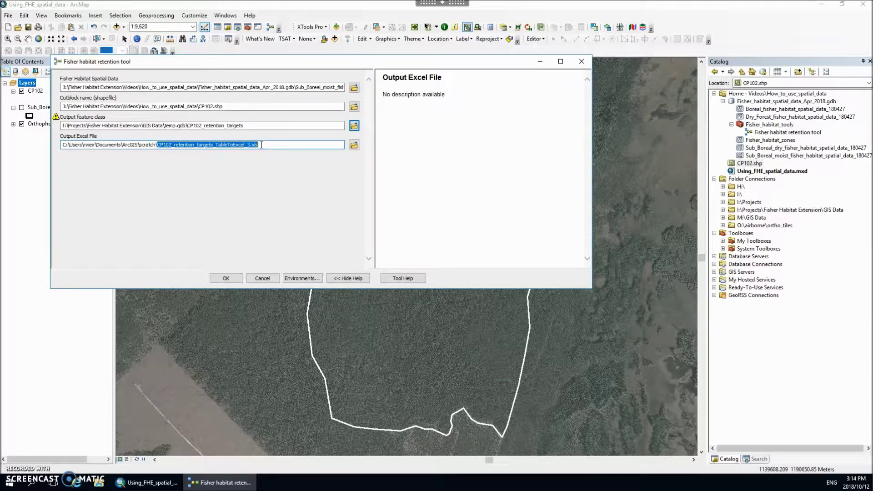
left_click(230, 279)
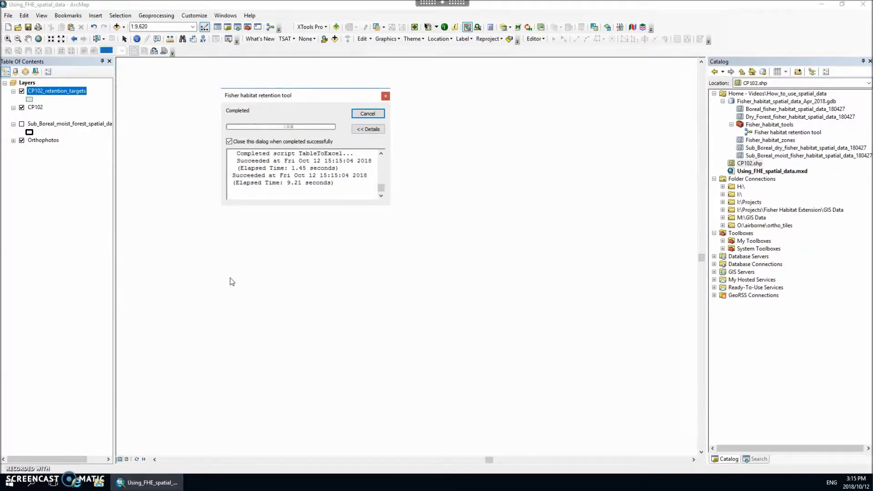
left_click(21, 107)
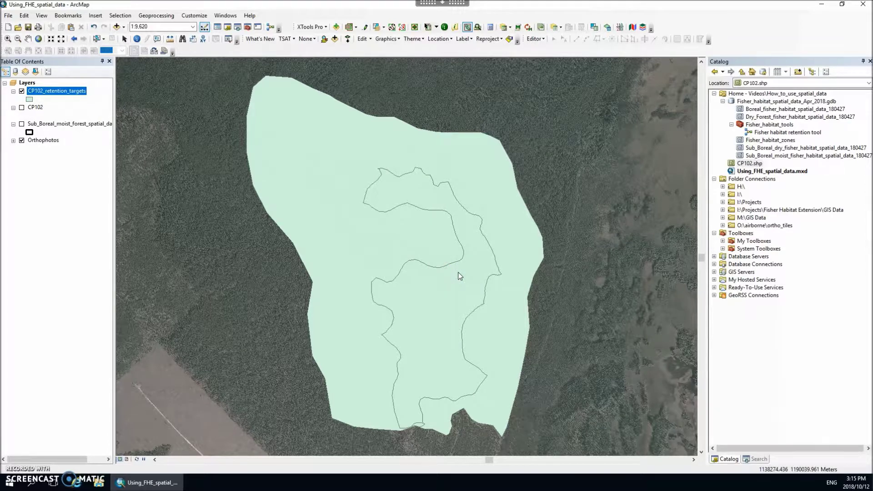
left_click(364, 202)
left_click(252, 120)
Step: Examine the CP102_retention_targets attribute table across all columns, from the denning and resting retention targets to the Fisher_unit field
right_click(64, 92)
left_click(88, 142)
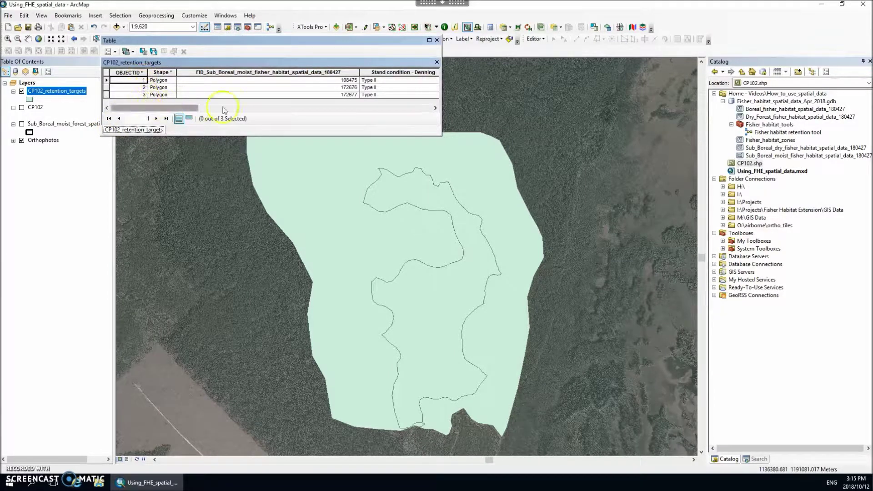
left_click(423, 109)
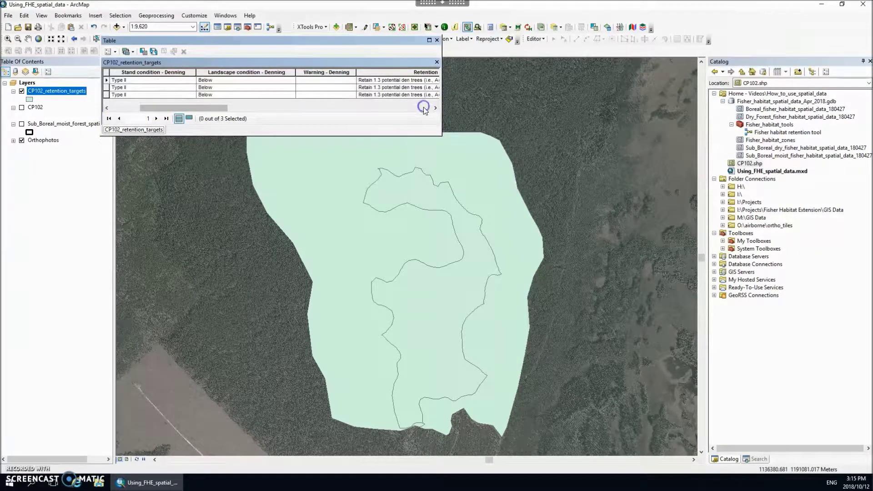
left_click(424, 109)
left_click(424, 109)
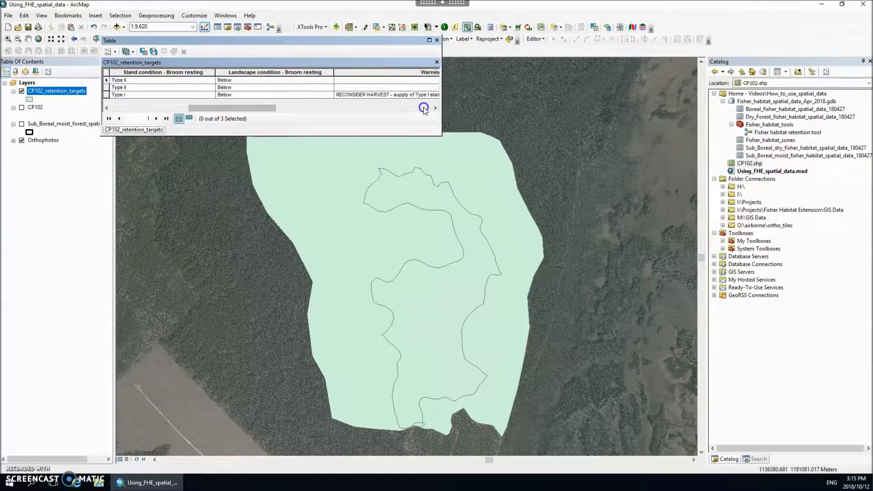
left_click(424, 110)
left_click(423, 109)
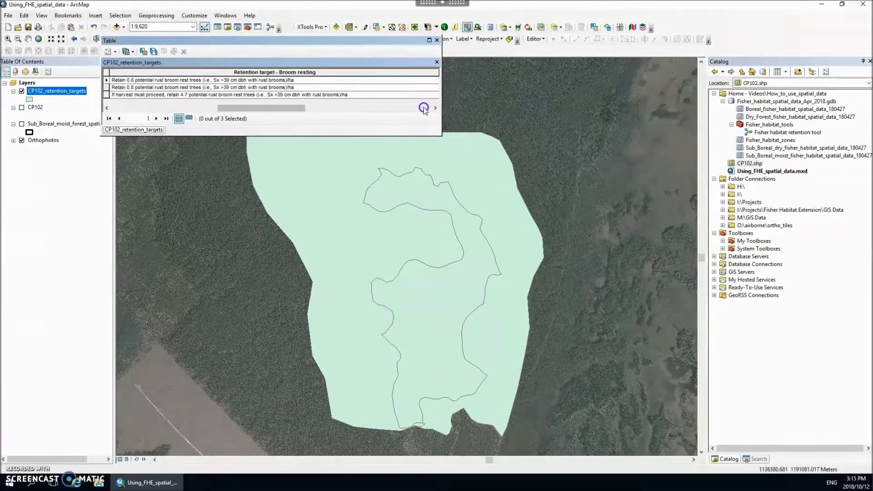
left_click(424, 109)
left_click(423, 109)
left_click(424, 109)
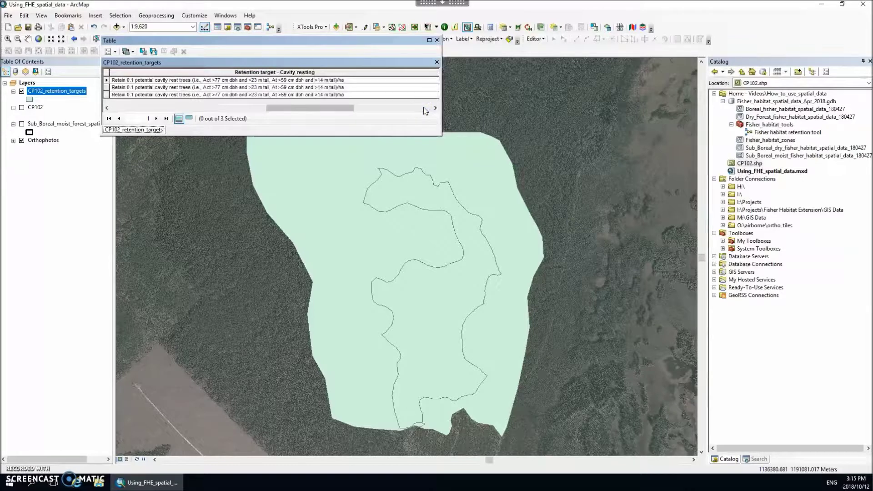
left_click(424, 109)
left_click(424, 109)
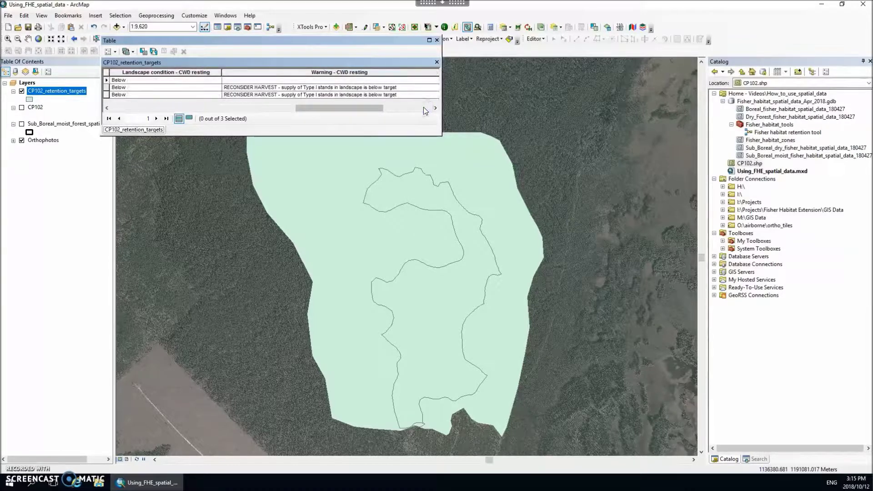
left_click(424, 108)
left_click(423, 108)
left_click(424, 108)
left_click(424, 108)
left_click(423, 108)
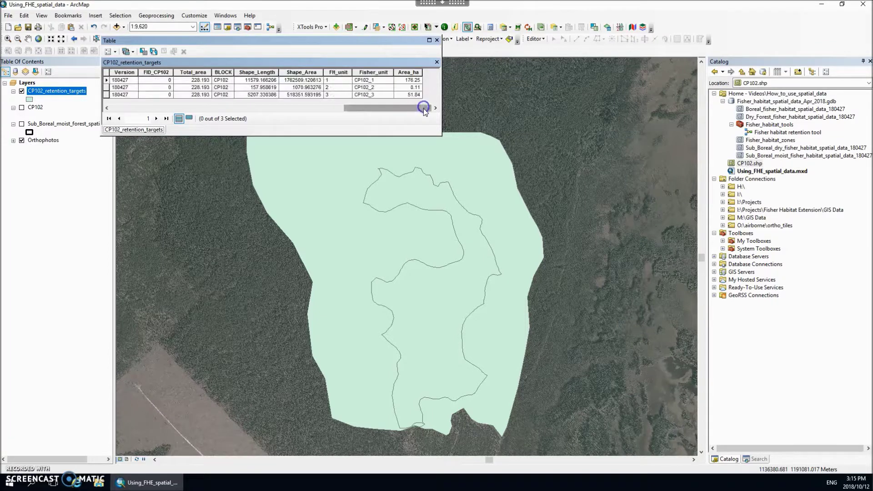
left_click(364, 72)
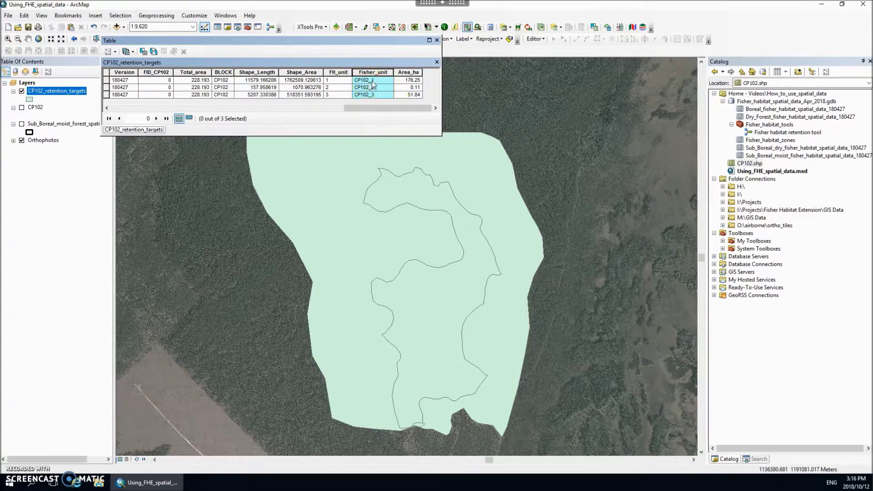
left_click(437, 40)
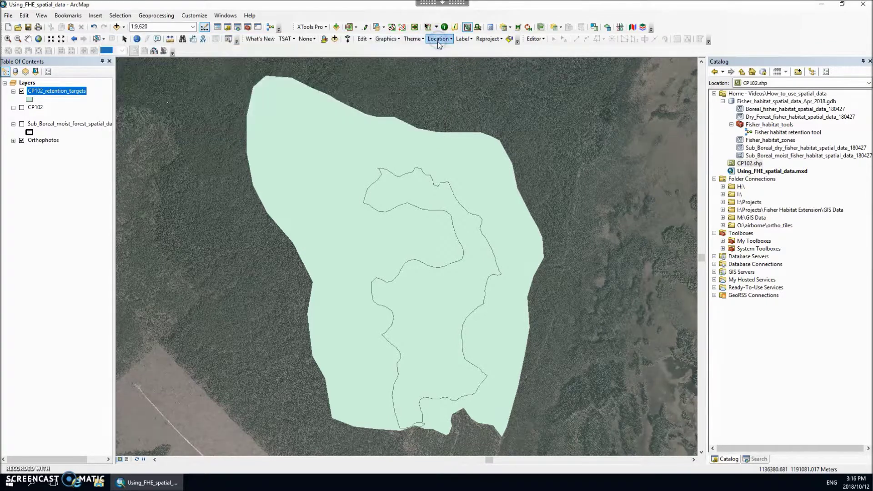
Step: Set the label field of the CP102_retention_targets layer to Fisher_unit
right_click(49, 95)
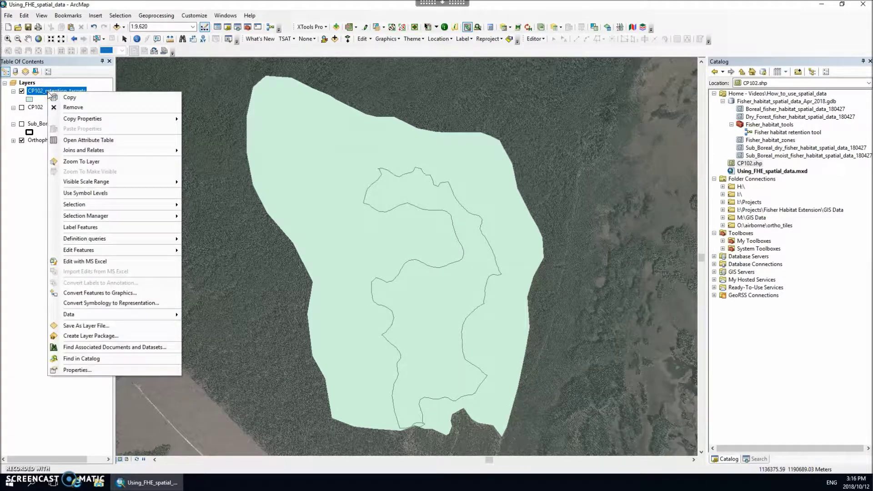
left_click(97, 369)
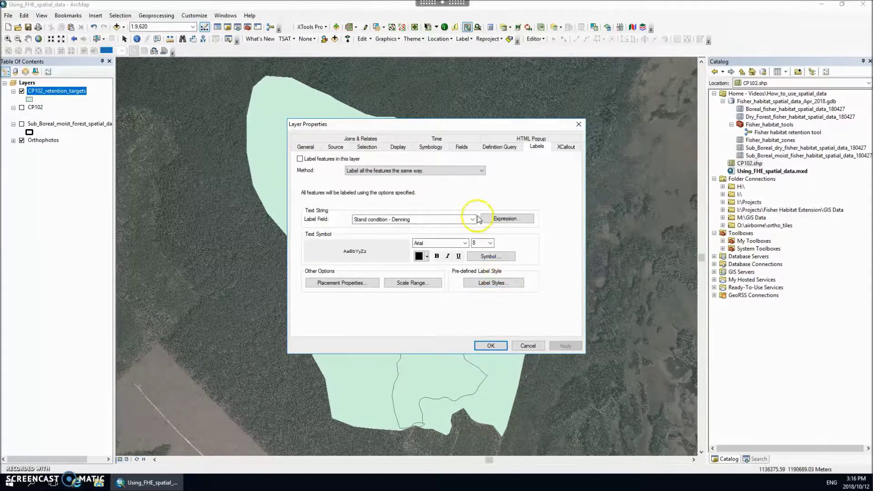
left_click(472, 220)
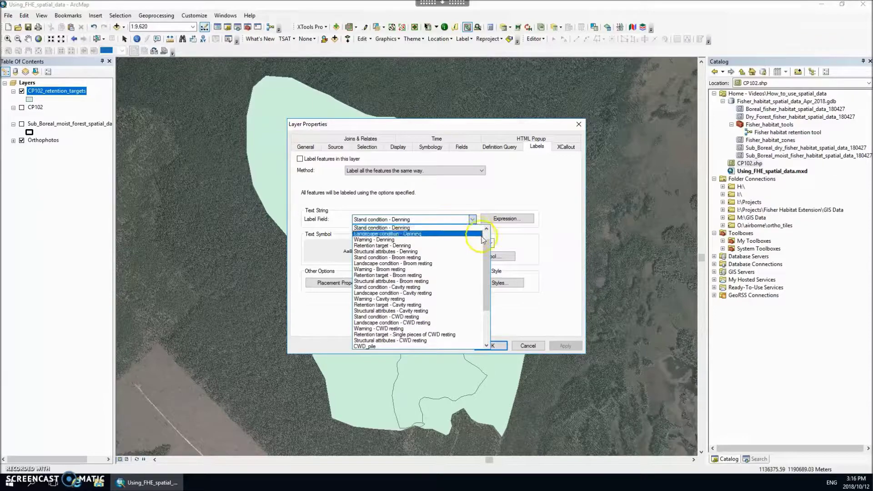
left_click_drag(483, 252, 482, 290)
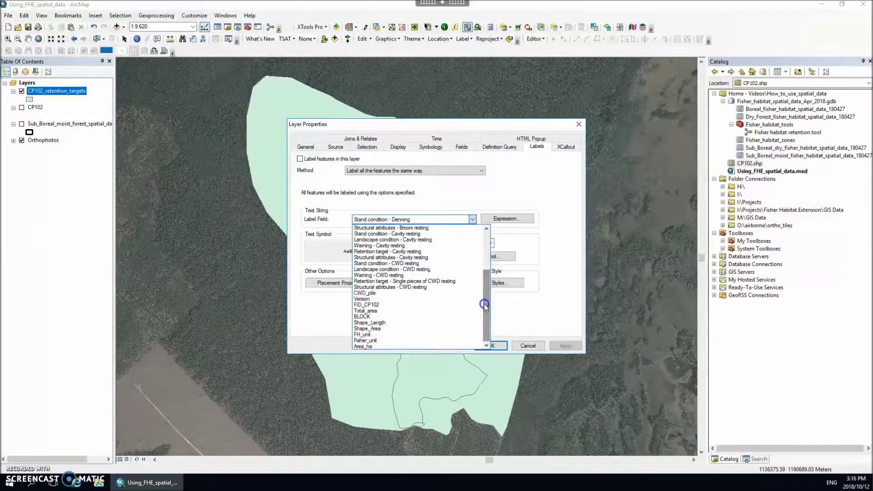
left_click(371, 341)
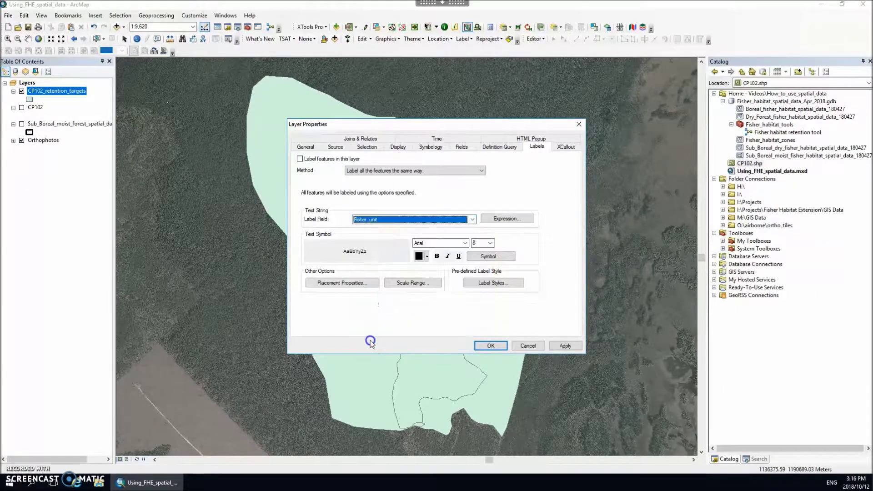
Step: Set the label text size to 12 and turn on feature labels for the CP102_retention_targets layer
left_click(490, 244)
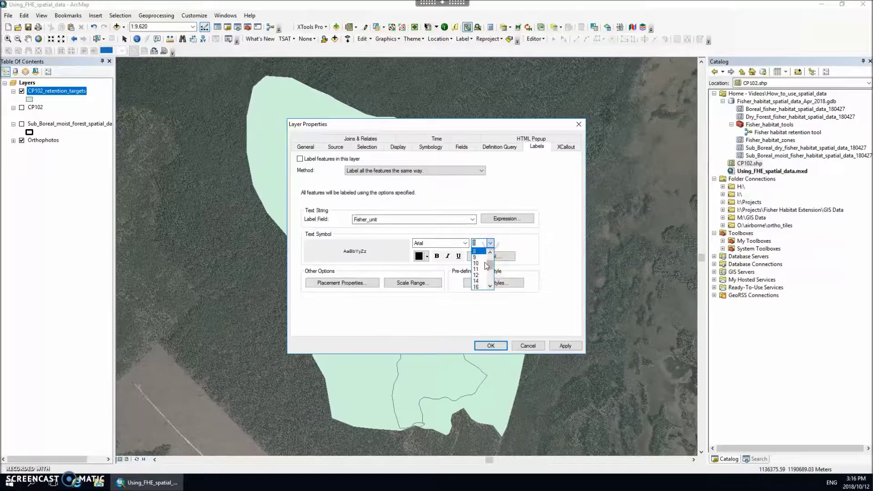
left_click(480, 278)
left_click(490, 346)
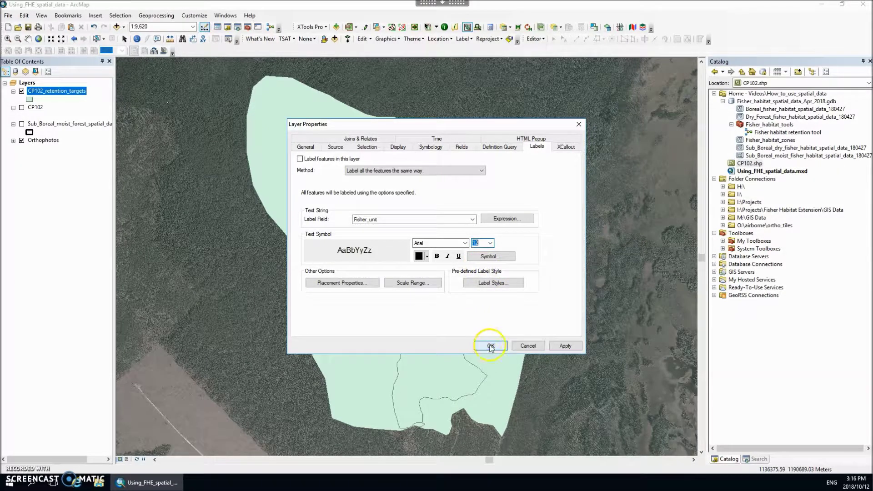
right_click(58, 90)
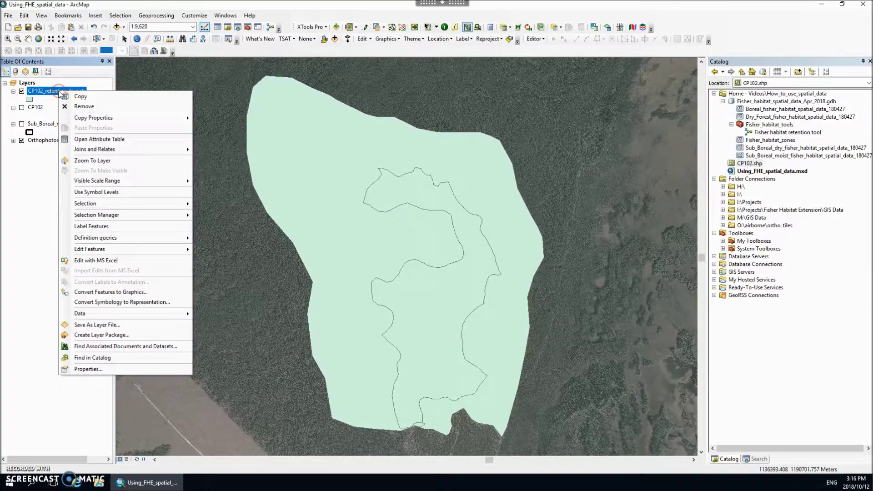
left_click(89, 228)
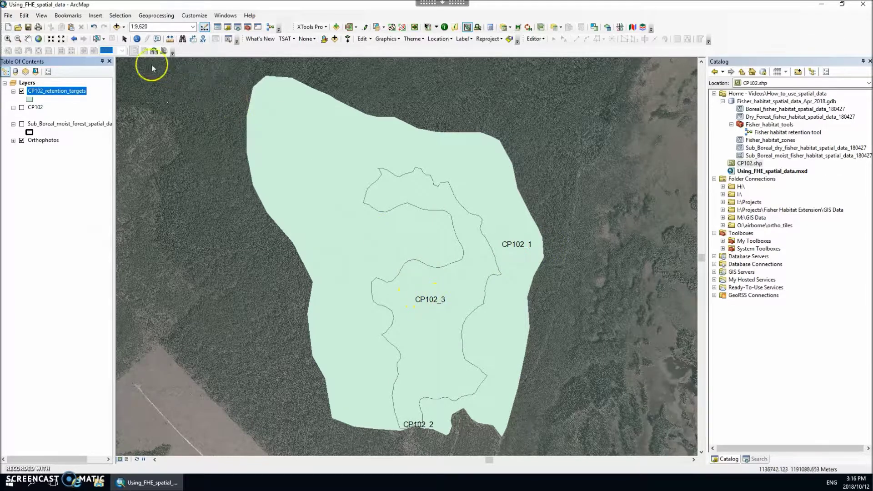
Step: Open the HTML popup of unit CP102_1, widen it and review its denning, broom resting, cavity resting and CWD resting retention targets
left_click(158, 39)
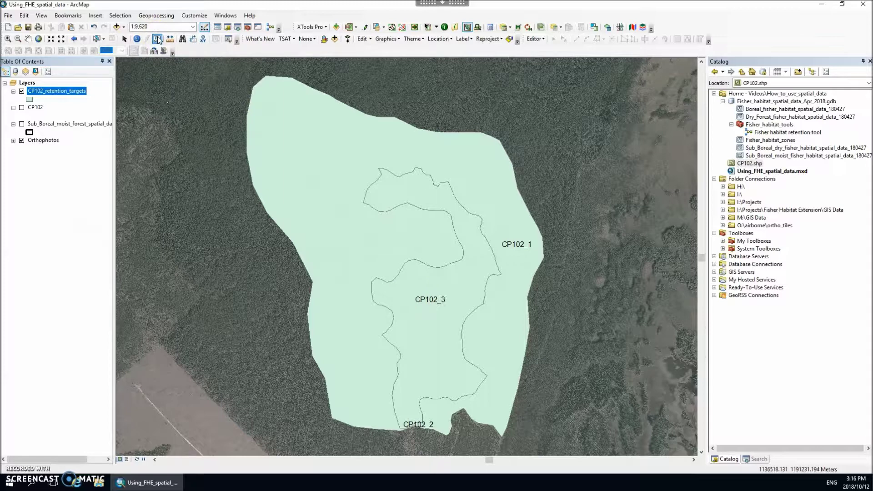
left_click(449, 241)
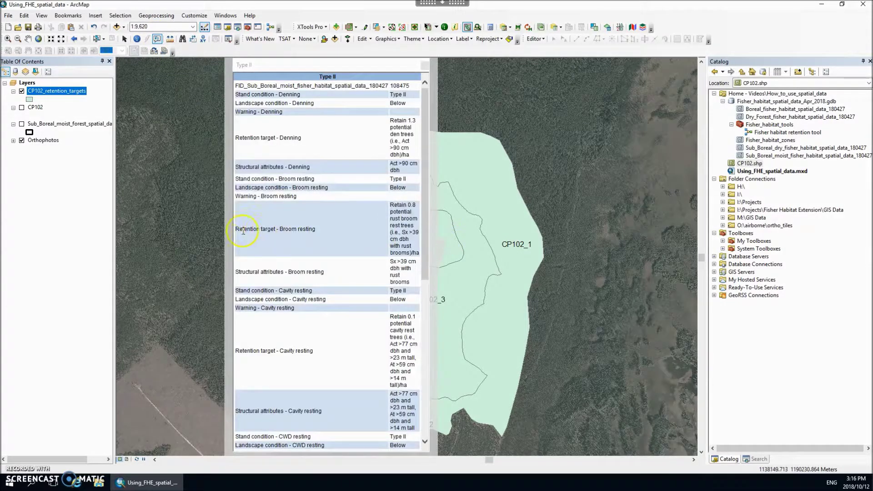
left_click_drag(231, 242, 115, 234)
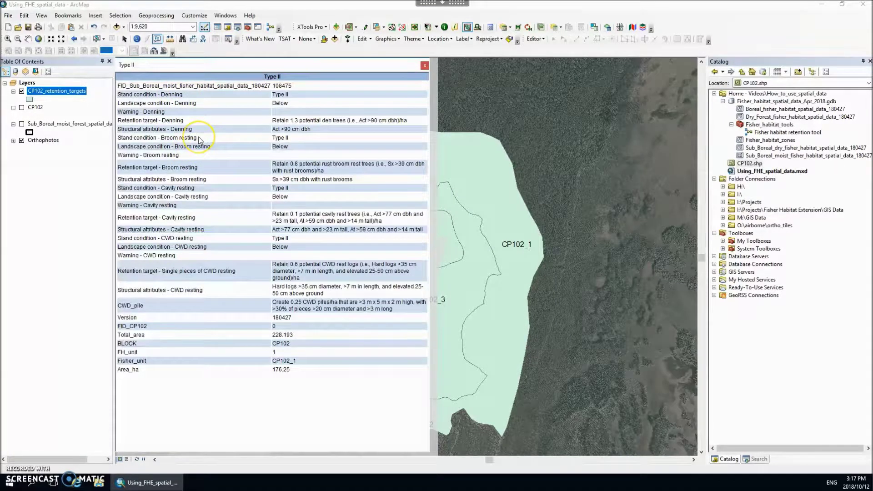
left_click_drag(190, 121, 123, 123)
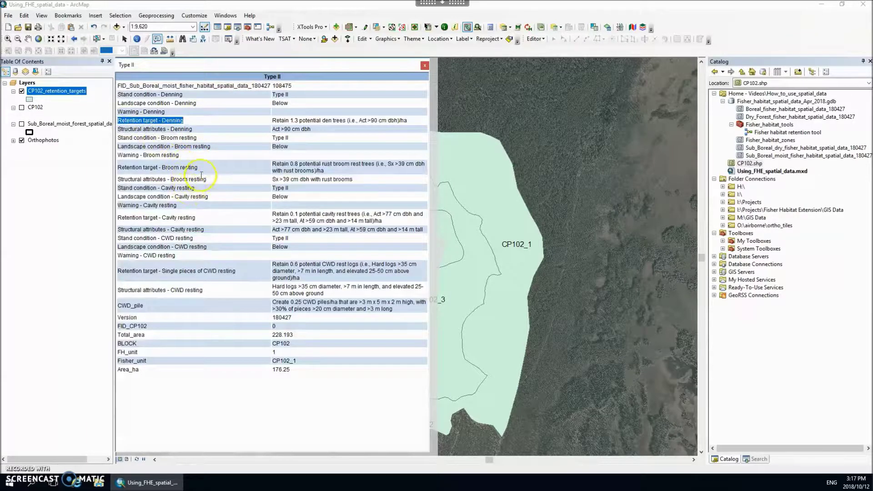
left_click_drag(208, 167, 136, 168)
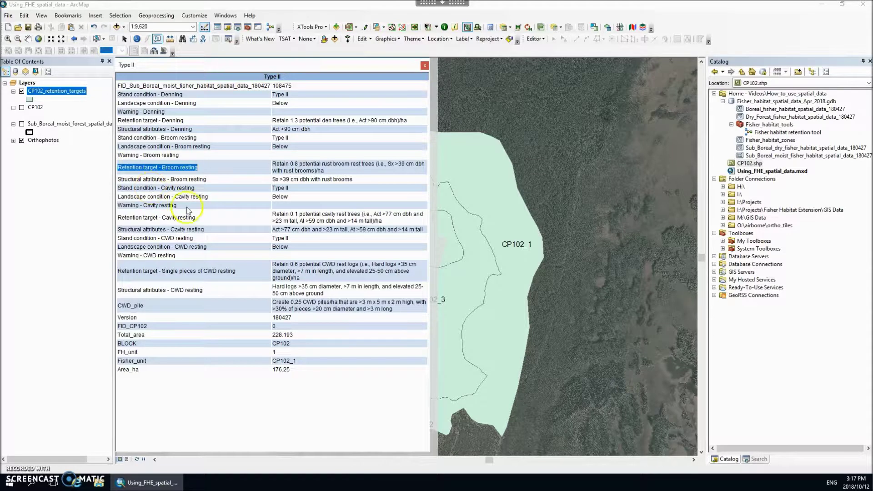
left_click_drag(197, 218, 126, 222)
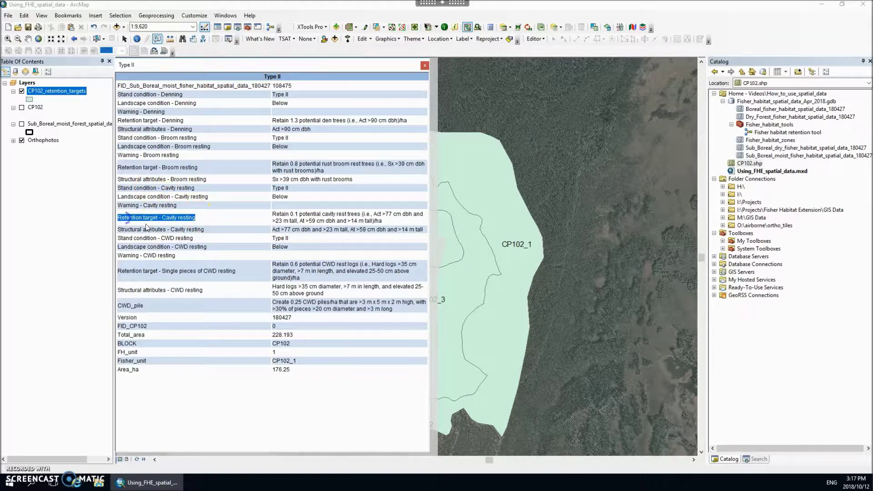
left_click_drag(235, 271, 122, 272)
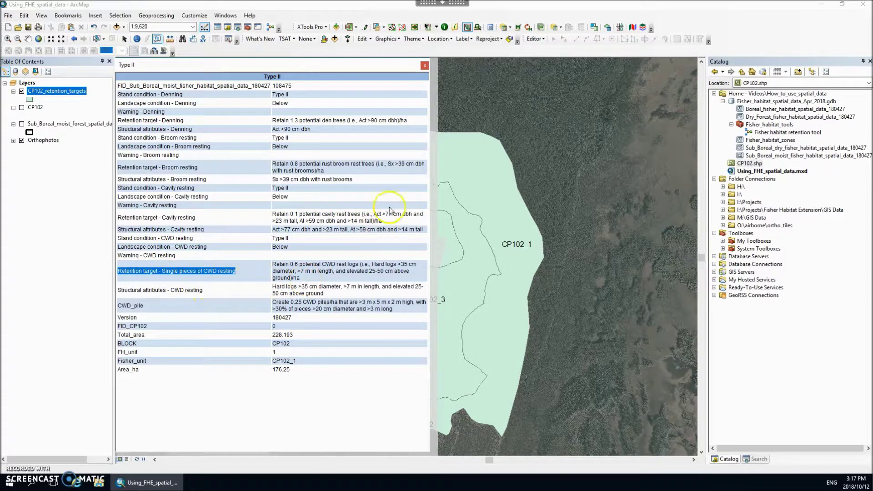
left_click(425, 65)
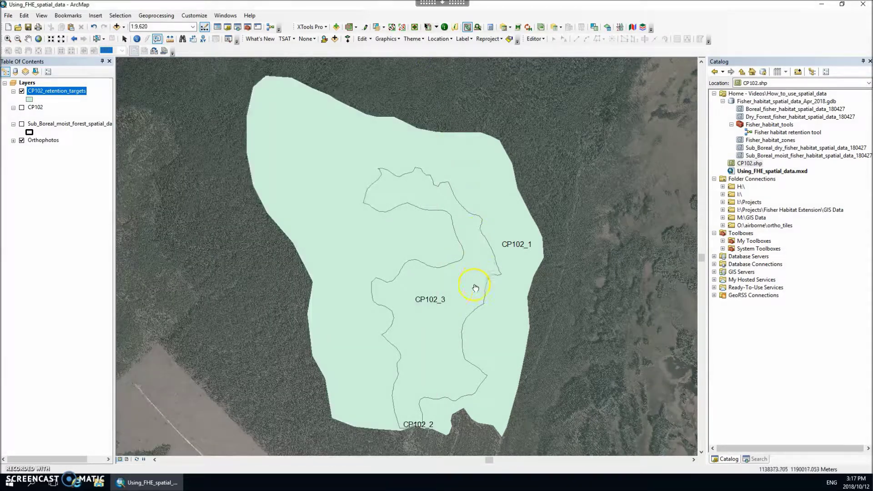
Step: Open the HTML popup of unit CP102_3, widen it and examine its broom resting warning
left_click(397, 287)
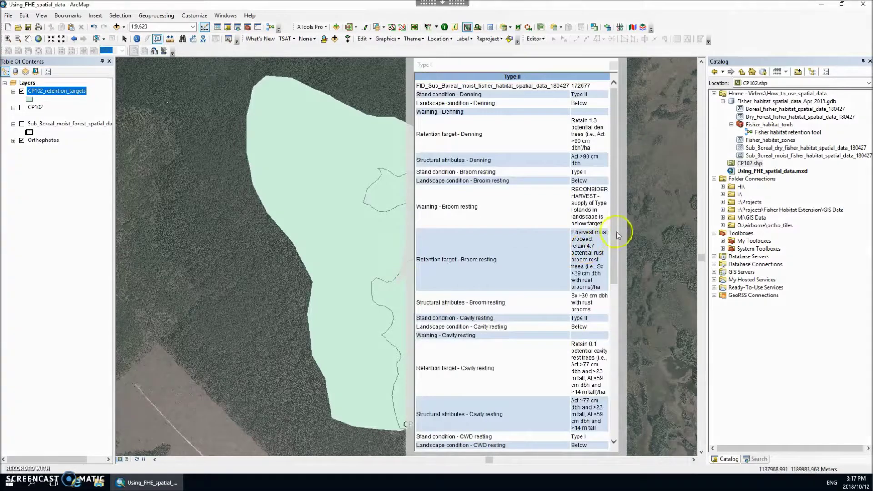
left_click_drag(626, 227, 778, 228)
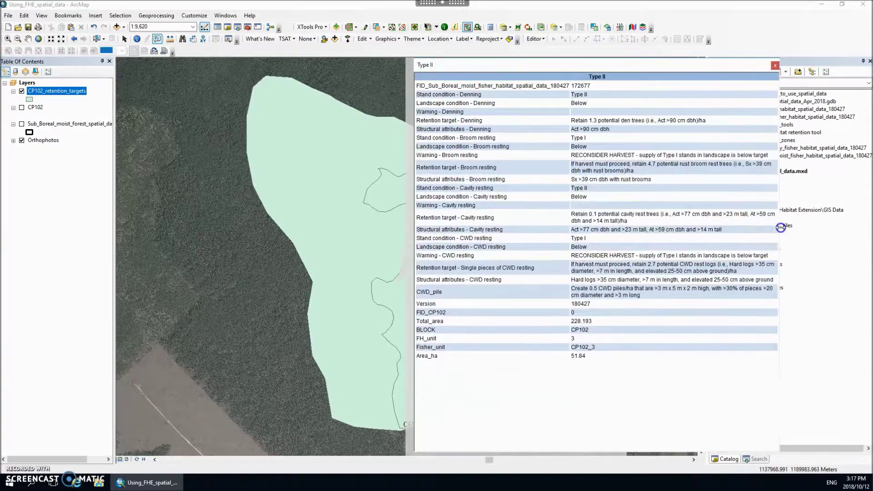
left_click(489, 154)
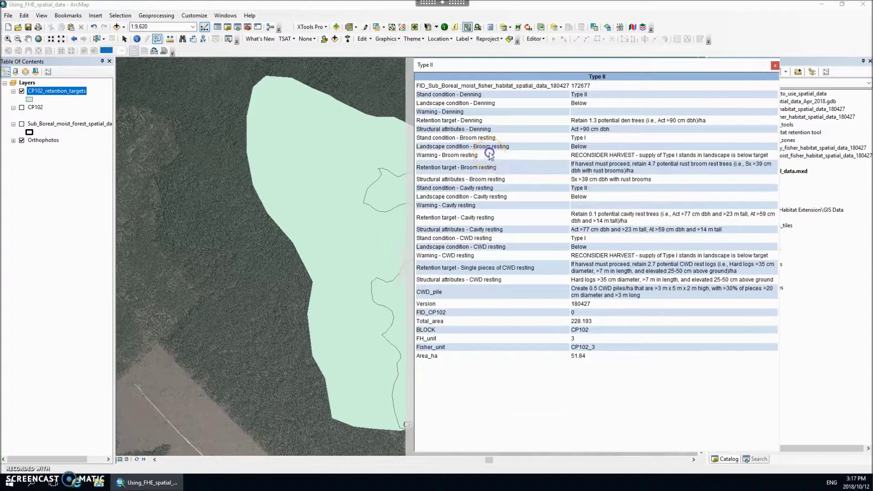
left_click_drag(489, 154, 427, 157)
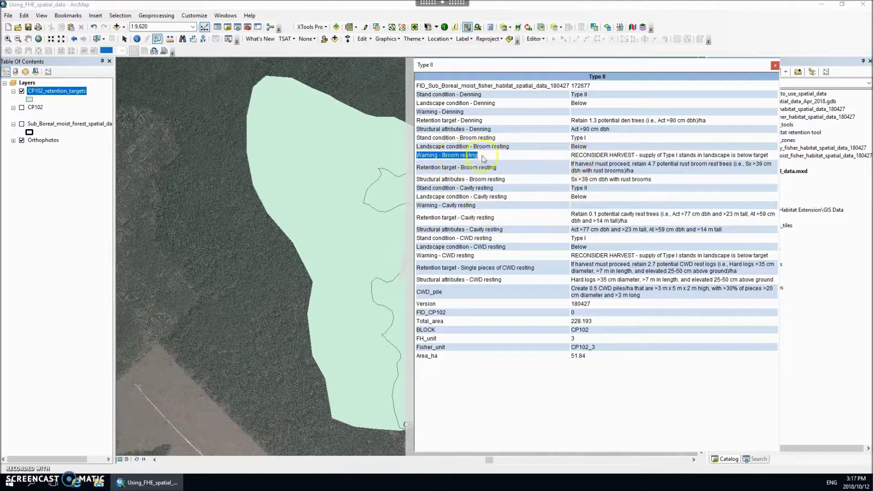
left_click_drag(568, 155, 756, 156)
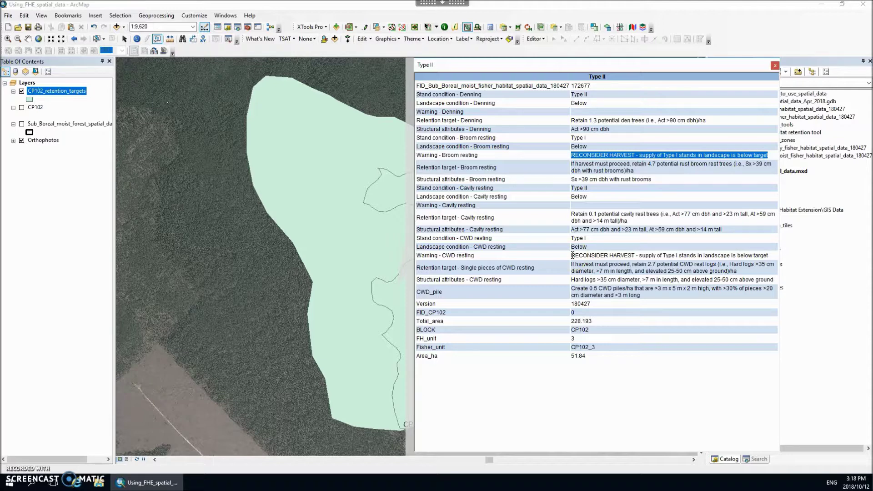
Step: Examine the CWD resting stand condition and warning in the popup of unit CP102_3
left_click(417, 258)
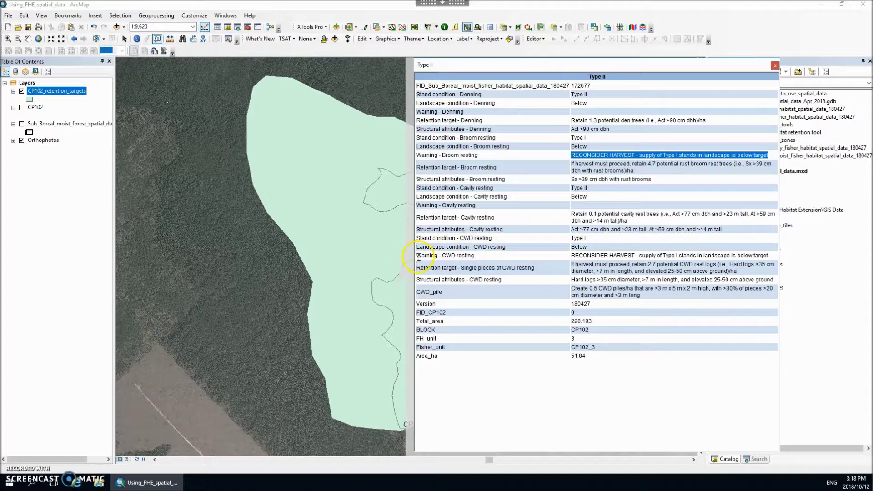
left_click_drag(419, 237, 590, 236)
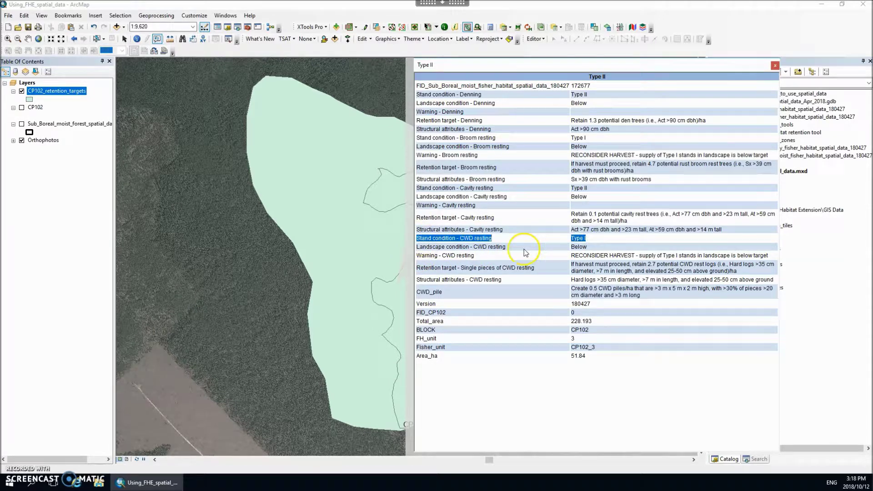
left_click_drag(417, 253, 768, 253)
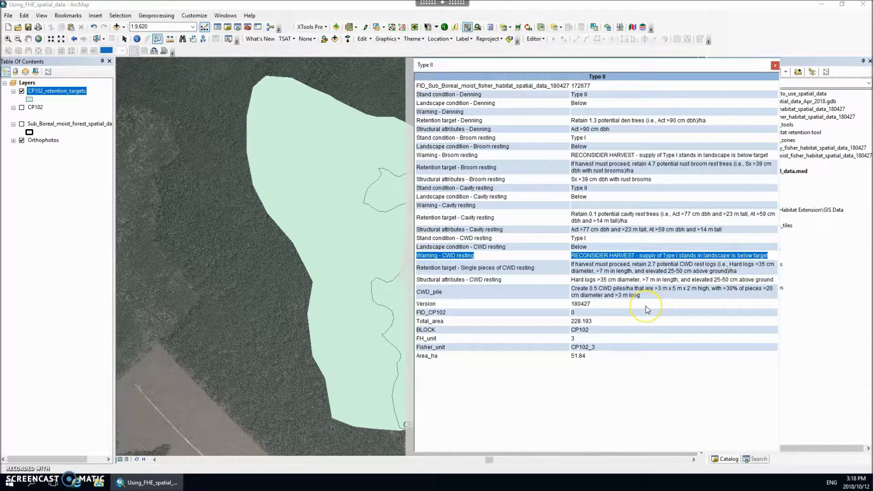